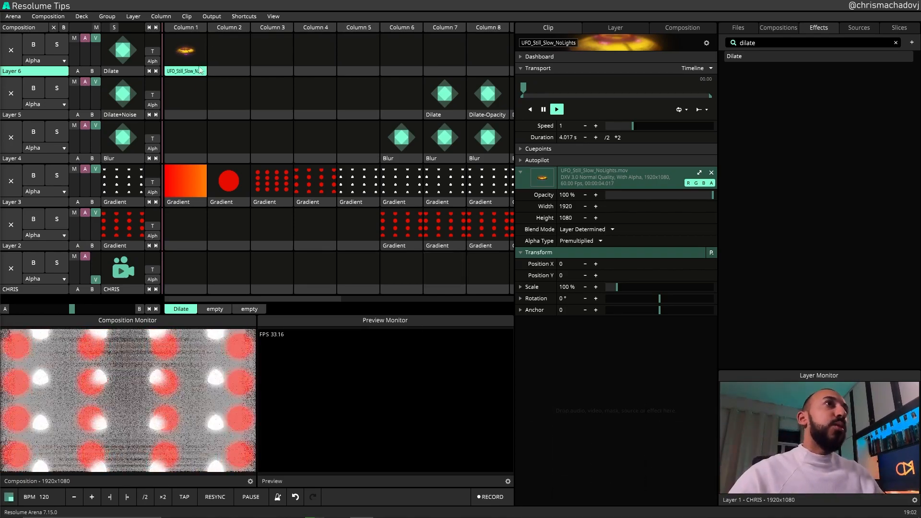
# Step: Clear the composition so only the UFO_Still_Slow_NoLights clip in Layer 6 plays, and add the Dilate effect to that clip
pyautogui.click(185, 51)
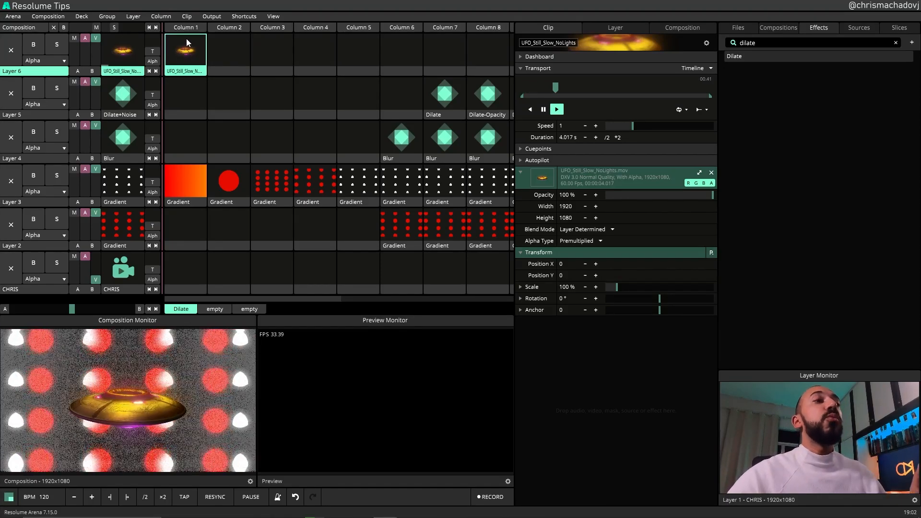
pyautogui.click(53, 28)
pyautogui.click(214, 59)
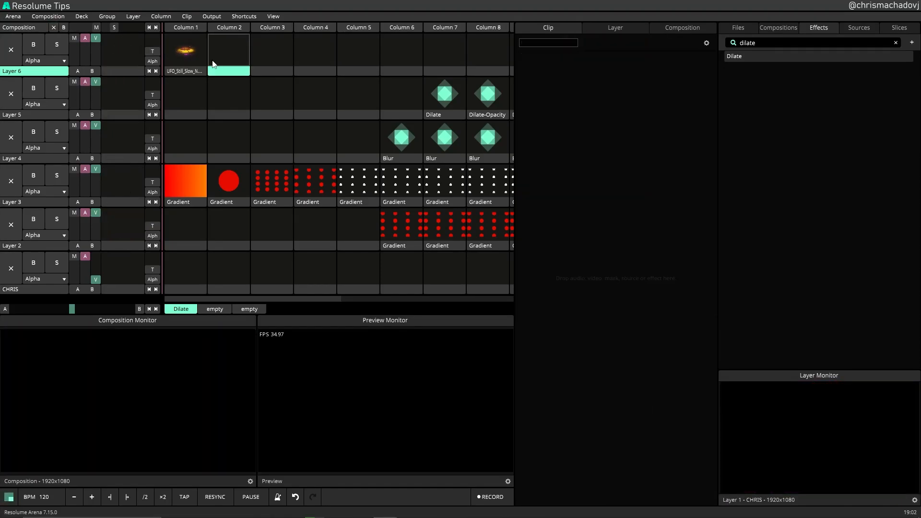
pyautogui.click(192, 53)
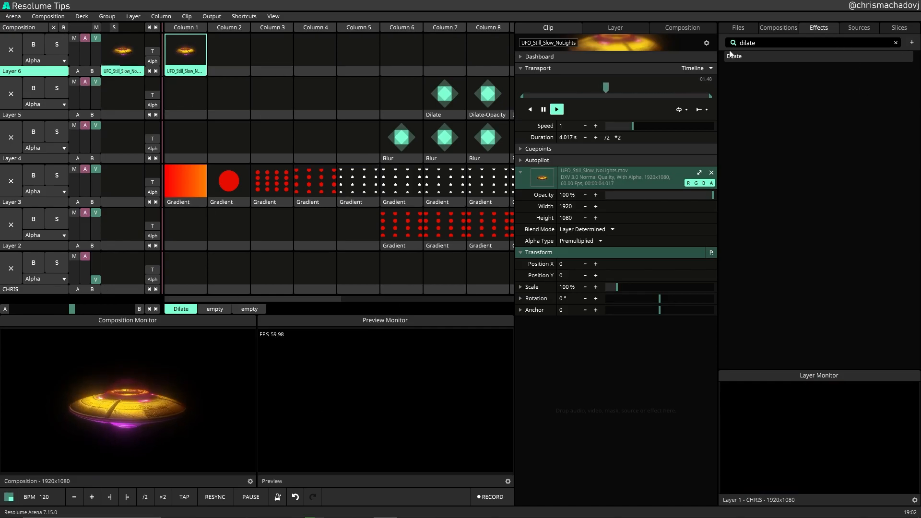
pyautogui.moveTo(744, 56); pyautogui.dragTo(164, 64)
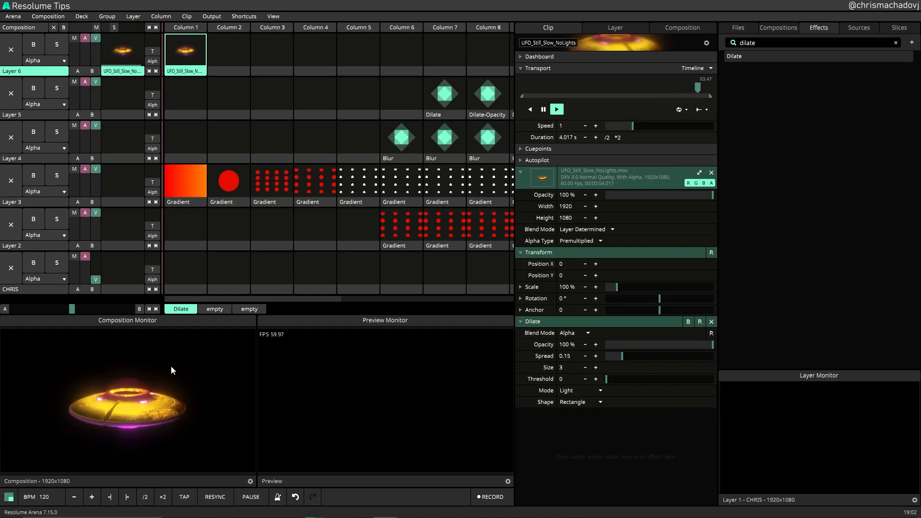
# Step: Play the webcam clip in the lowest layer of the deck
pyautogui.moveTo(280, 298); pyautogui.dragTo(235, 300)
pyautogui.click(402, 275)
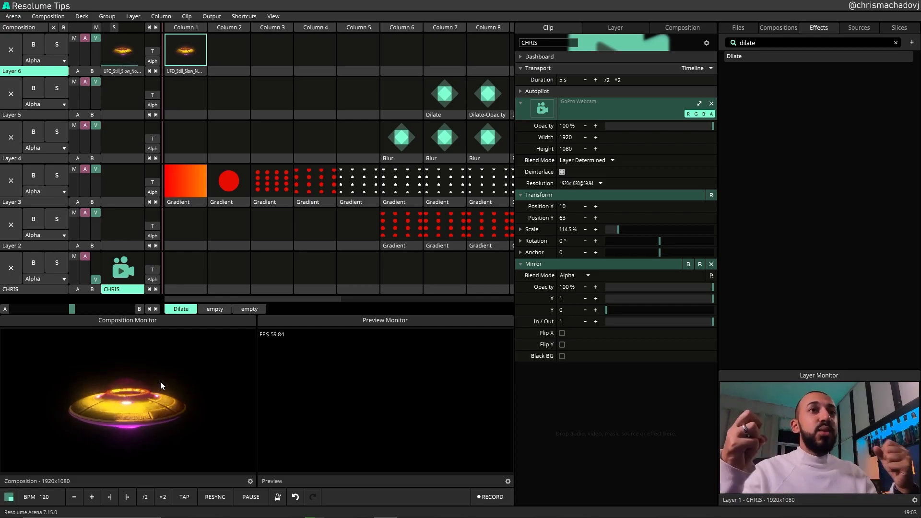
# Step: Set the Dilate effect on the UFO clip to Spread 1, Size 7 and Threshold 1
pyautogui.click(198, 70)
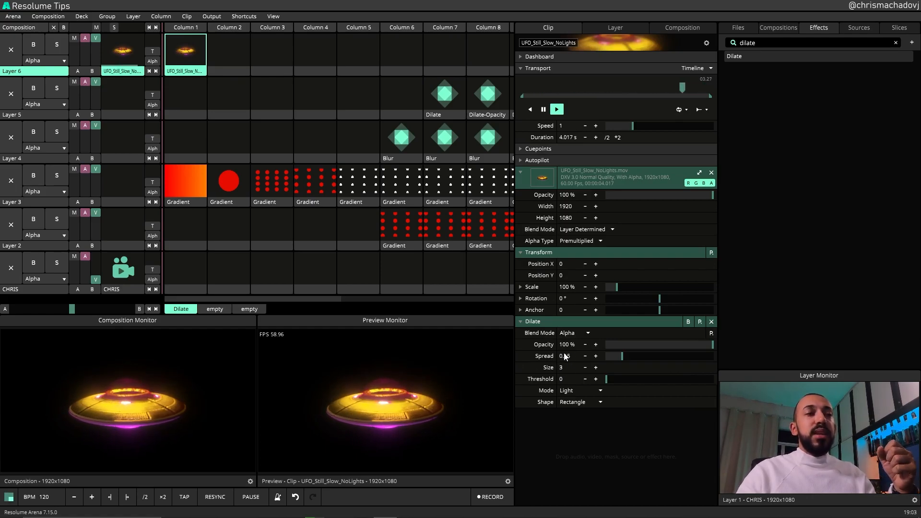
pyautogui.moveTo(623, 356); pyautogui.dragTo(715, 368)
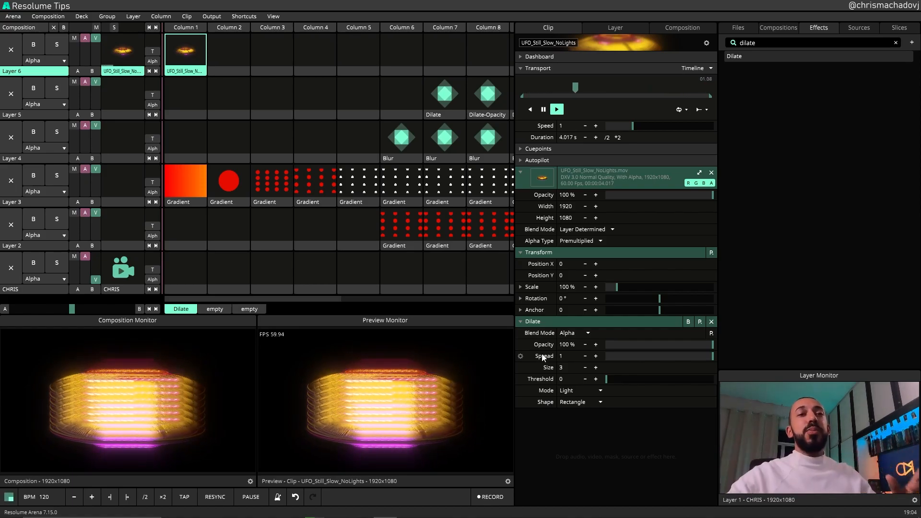
pyautogui.click(595, 368)
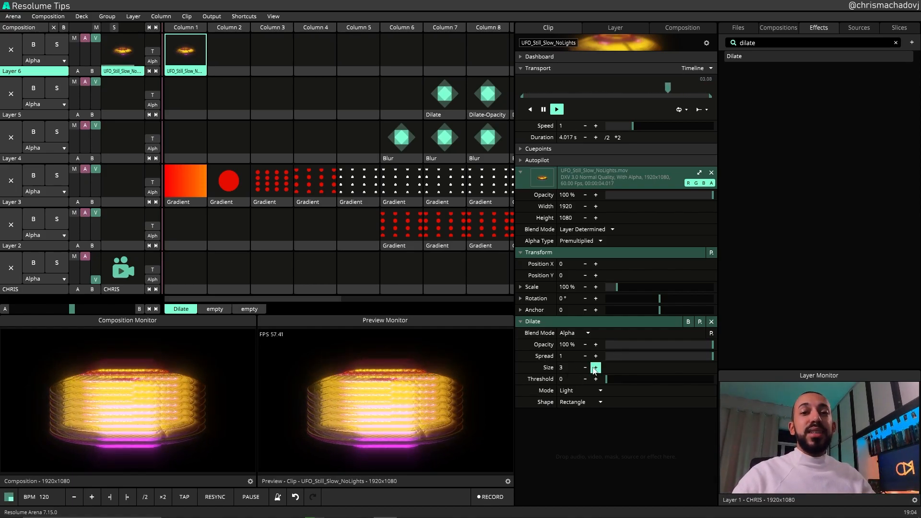
pyautogui.moveTo(614, 367)
pyautogui.mouseDown()
pyautogui.moveTo(715, 358)
pyautogui.moveTo(604, 365)
pyautogui.moveTo(631, 371)
pyautogui.mouseUp()
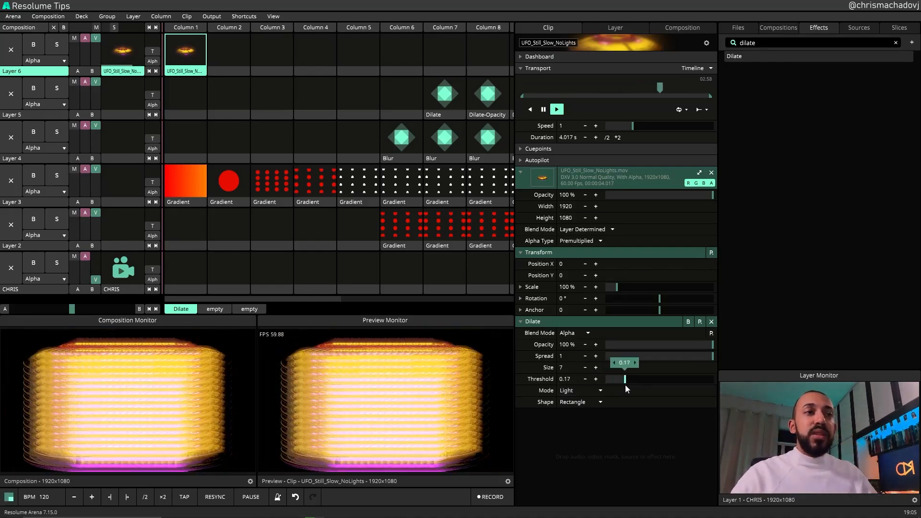
pyautogui.moveTo(644, 391); pyautogui.dragTo(799, 367)
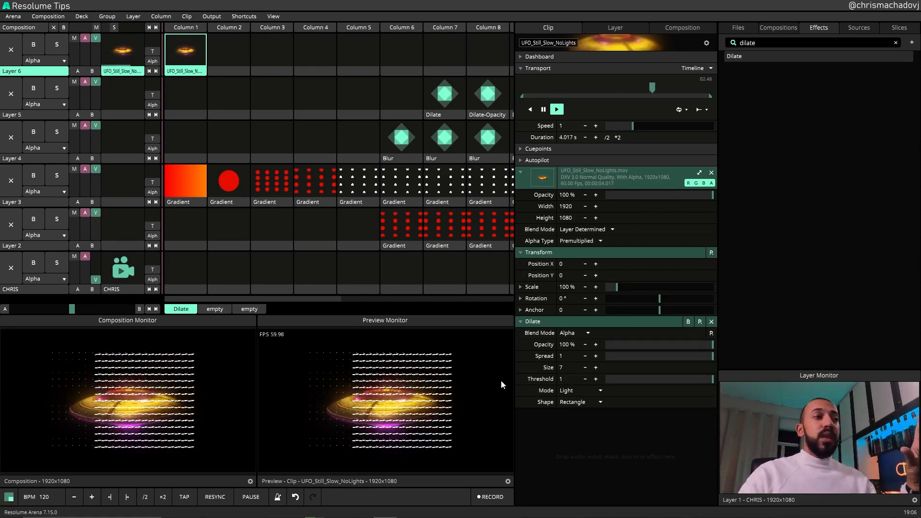
# Step: Pause the UFO clip, try the Circle and Triangle shapes in Dilate, and choose Cross as the shape
pyautogui.click(544, 109)
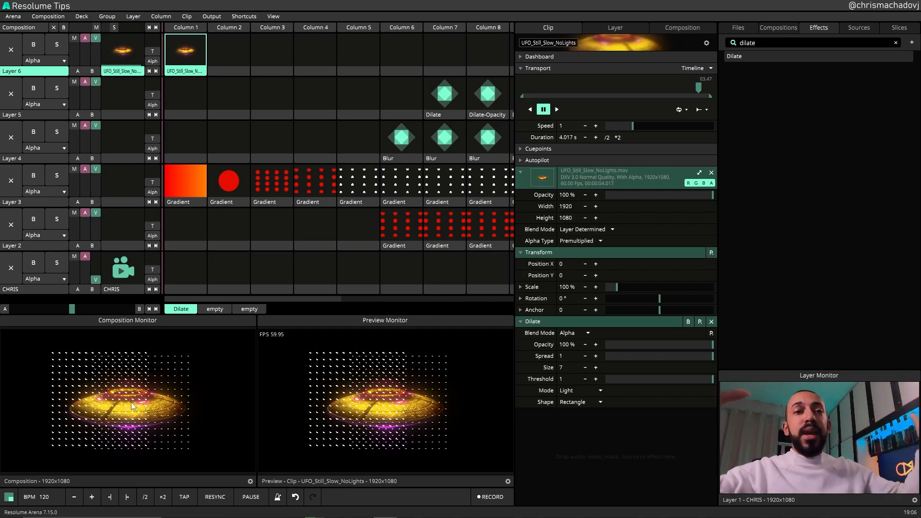
pyautogui.click(558, 401)
pyautogui.click(577, 424)
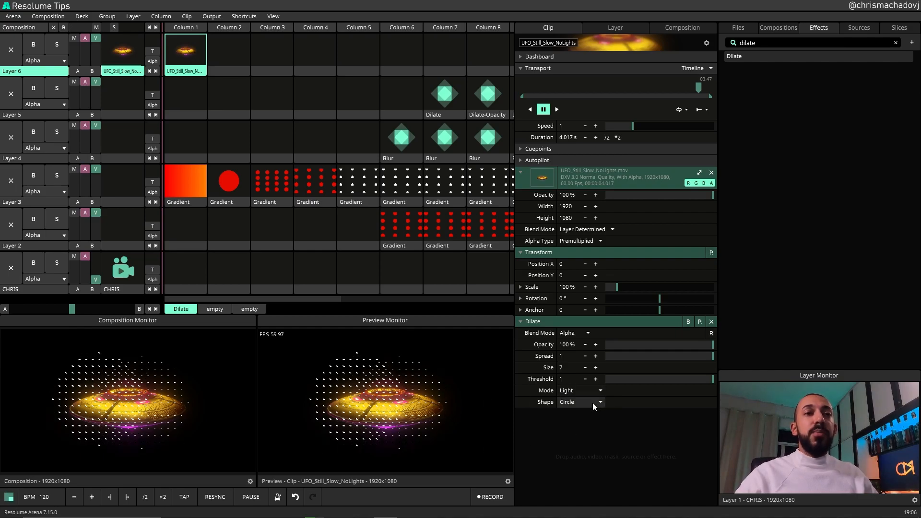
pyautogui.click(583, 402)
pyautogui.click(578, 431)
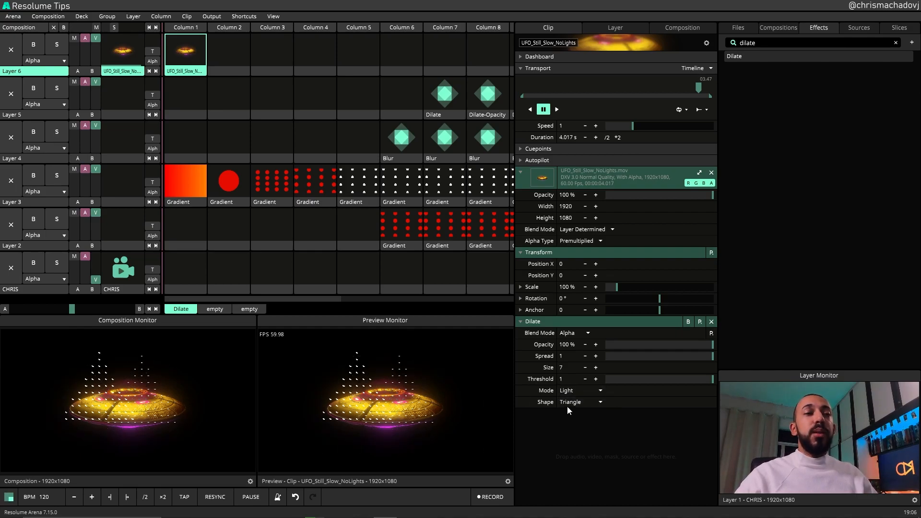
pyautogui.click(576, 406)
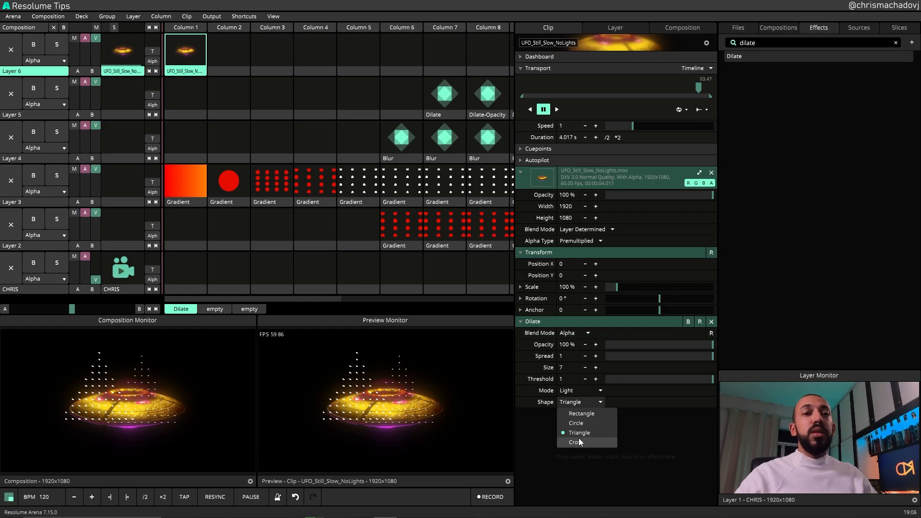
pyautogui.click(579, 439)
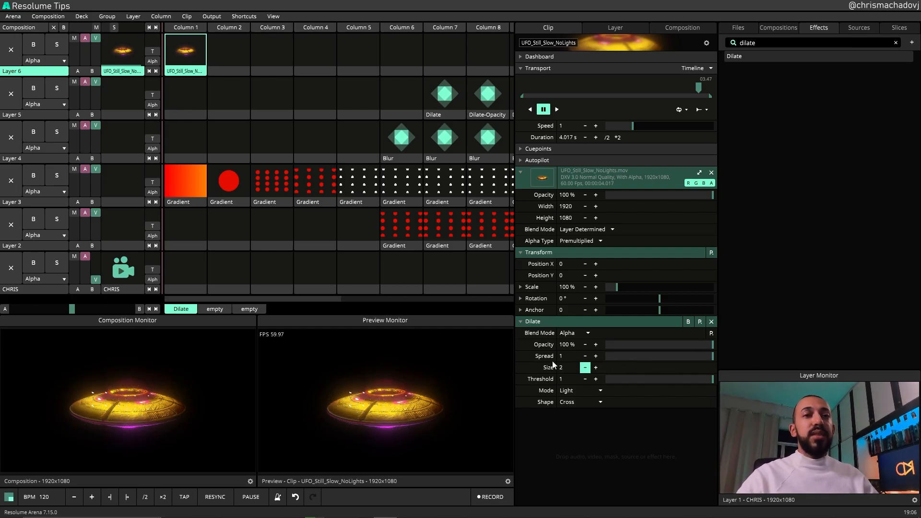
# Step: Adjust Dilate to Spread 1, Size 10 and Threshold 0, and resume playback of the UFO clip
pyautogui.moveTo(669, 381); pyautogui.dragTo(709, 387)
pyautogui.moveTo(666, 356); pyautogui.dragTo(732, 362)
pyautogui.moveTo(658, 380); pyautogui.dragTo(762, 385)
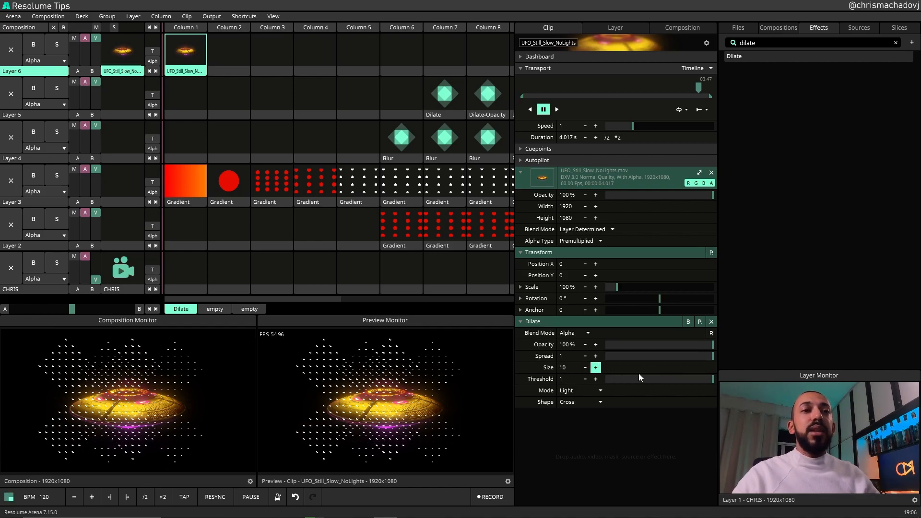
pyautogui.moveTo(678, 356); pyautogui.dragTo(628, 371)
pyautogui.click(556, 113)
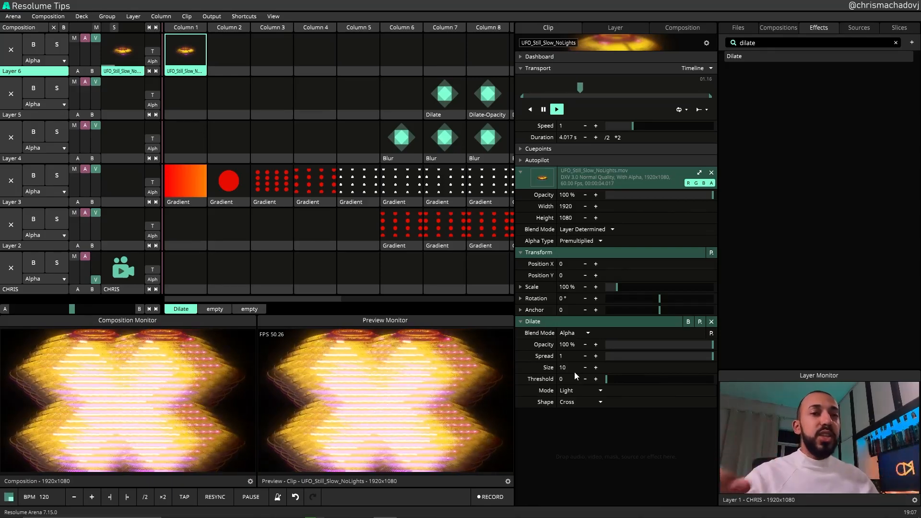
# Step: Set Dilate's Threshold to 1 and animate its Spread with Composition FFT
pyautogui.moveTo(607, 379); pyautogui.dragTo(593, 349)
pyautogui.click(520, 356)
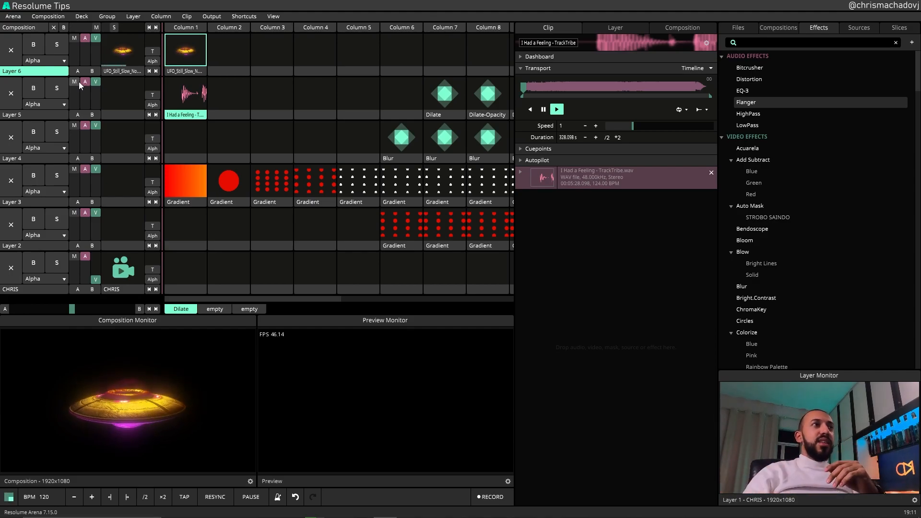
# Step: Play the "I Had a Feeling" audio clip in Layer 5 and lower that layer's audio volume
pyautogui.click(199, 93)
pyautogui.moveTo(88, 84); pyautogui.dragTo(87, 99)
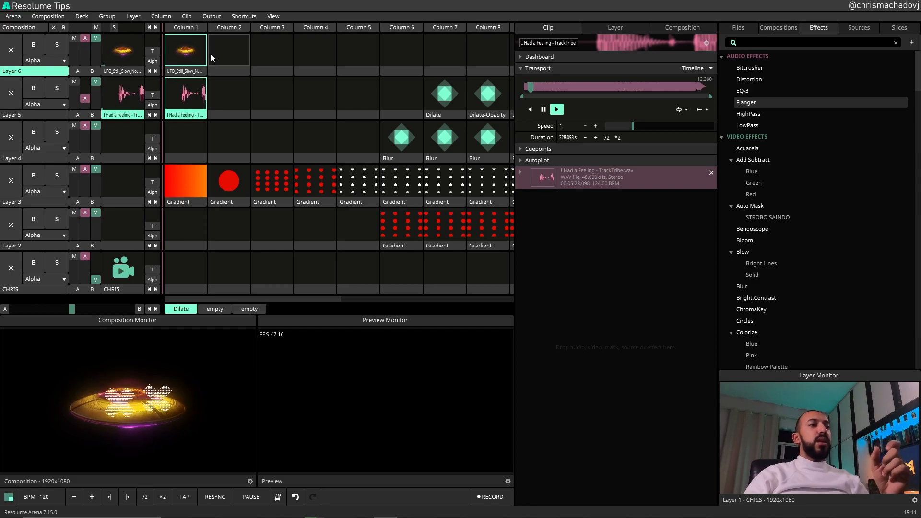
# Step: Check the animation source of Spread on the UFO clip and lower Layer 5's audio volume slightly further
pyautogui.click(200, 72)
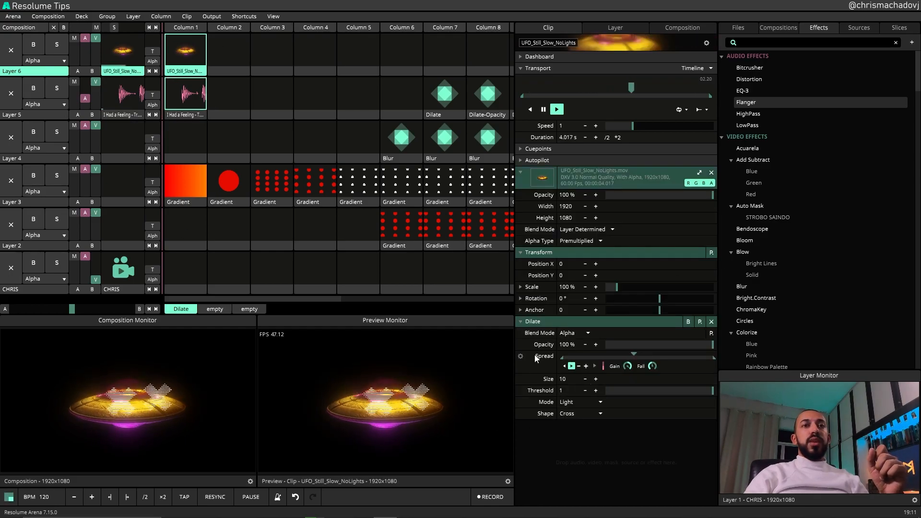
pyautogui.click(521, 356)
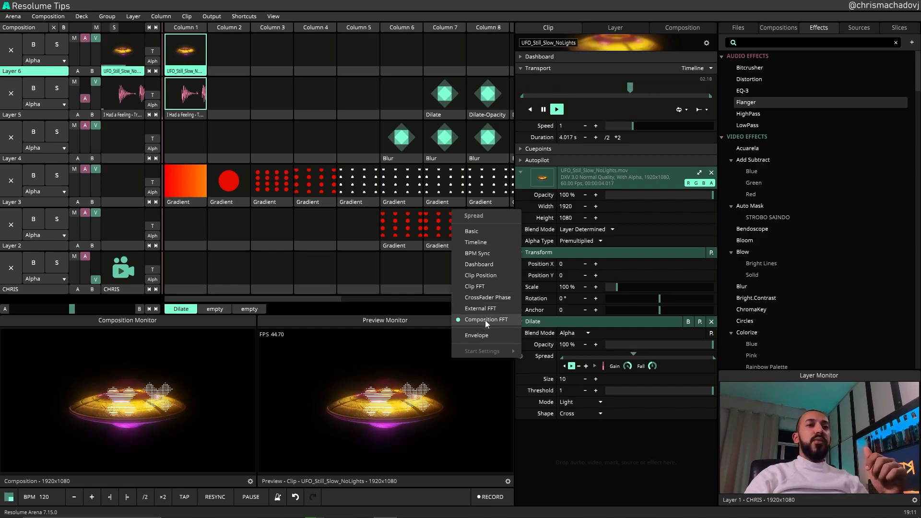
pyautogui.click(82, 100)
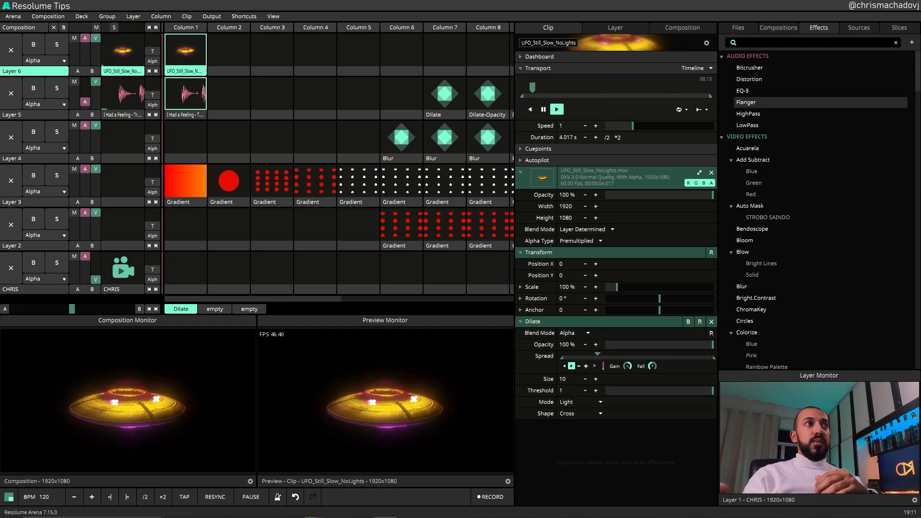
# Step: Review the Audio Input Device and External Audio FFT Input choices in the preferences, and Spread's External FFT option
pyautogui.click(13, 16)
pyautogui.click(22, 30)
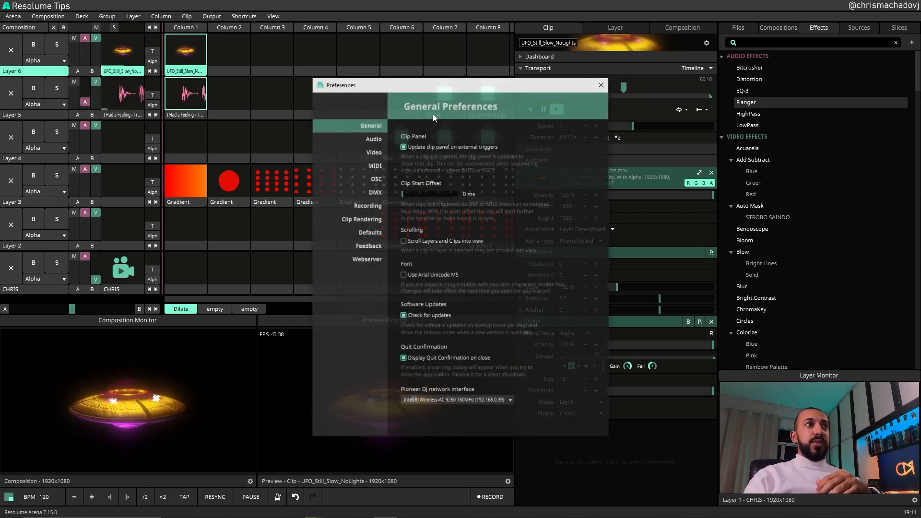
pyautogui.click(377, 142)
pyautogui.click(525, 156)
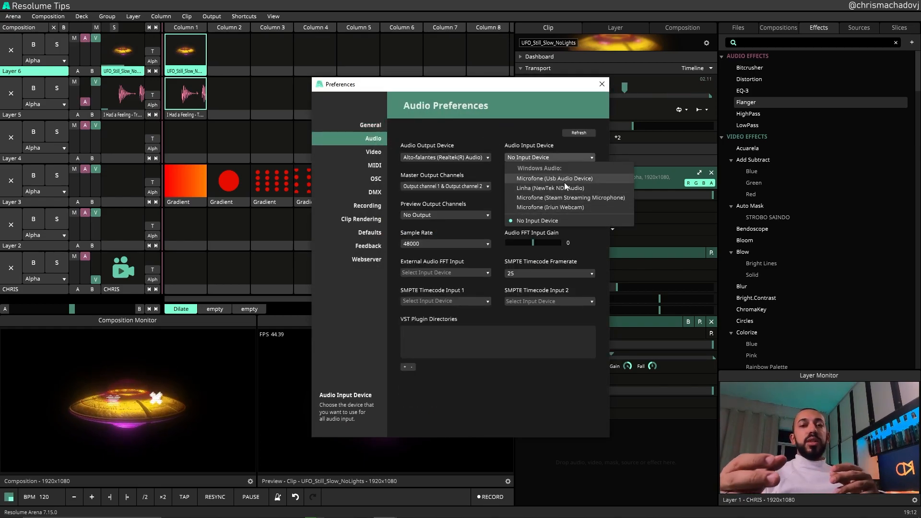
pyautogui.click(445, 271)
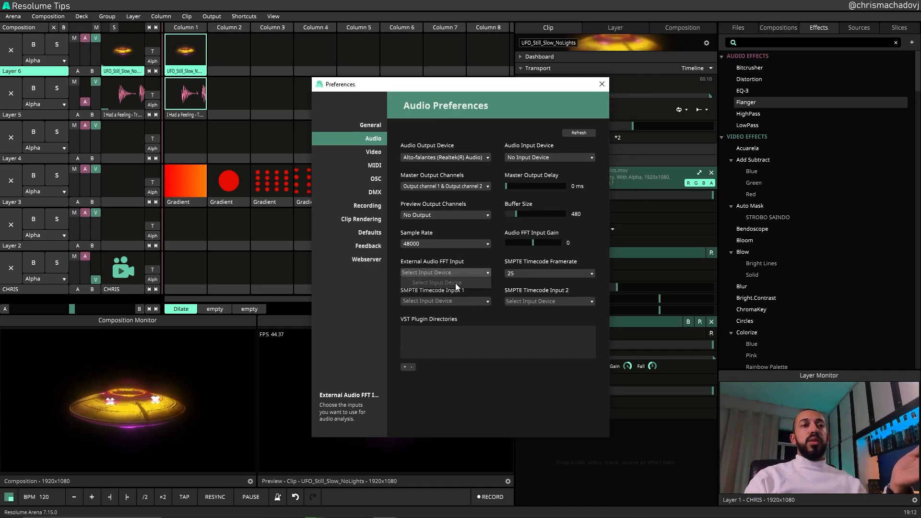
pyautogui.click(602, 84)
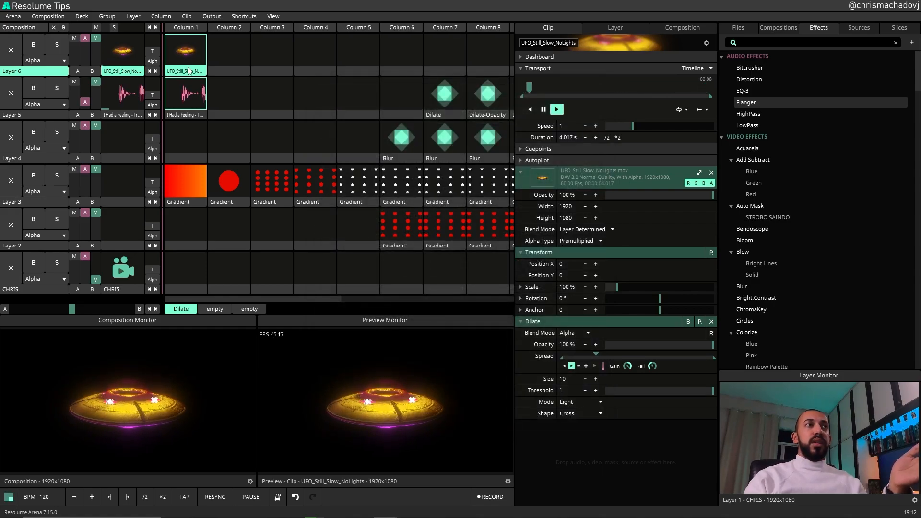
pyautogui.click(522, 355)
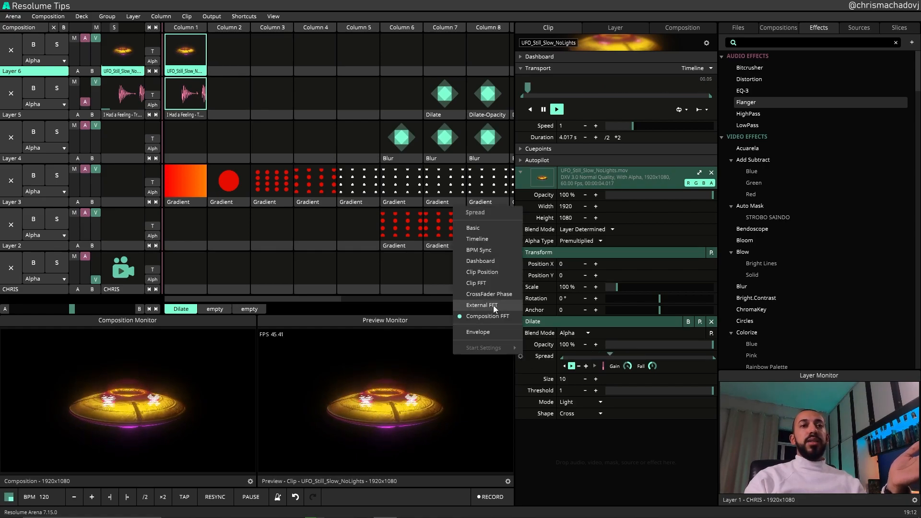
pyautogui.click(534, 358)
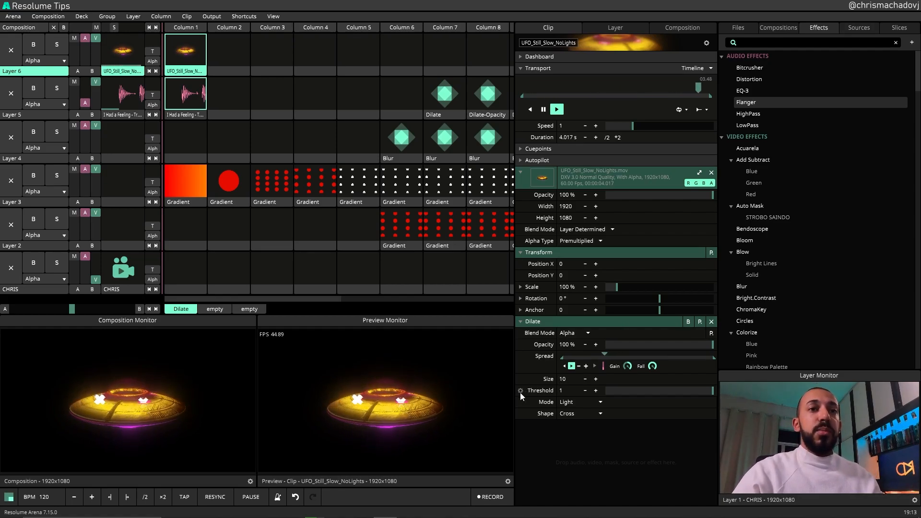
# Step: Animate Dilate's Threshold with Composition FFT and raise its gain
pyautogui.click(520, 391)
pyautogui.click(501, 355)
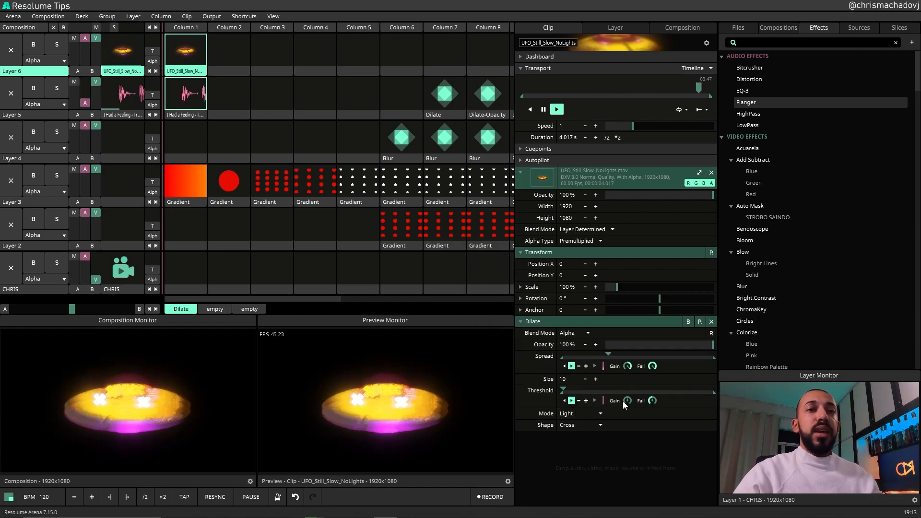
pyautogui.moveTo(628, 401); pyautogui.dragTo(644, 281)
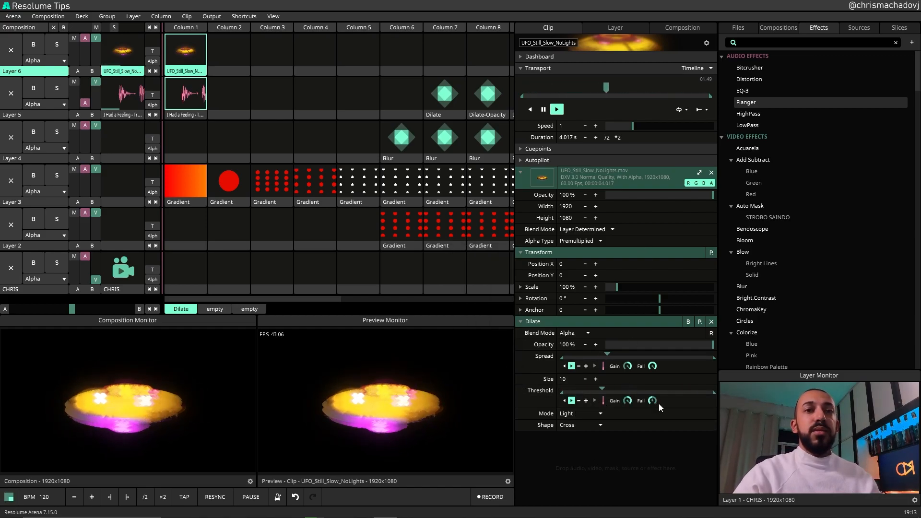
# Step: Reverse the direction of the Threshold animation and narrow its range to the upper half, ending slightly below the maximum
pyautogui.moveTo(564, 389); pyautogui.dragTo(681, 393)
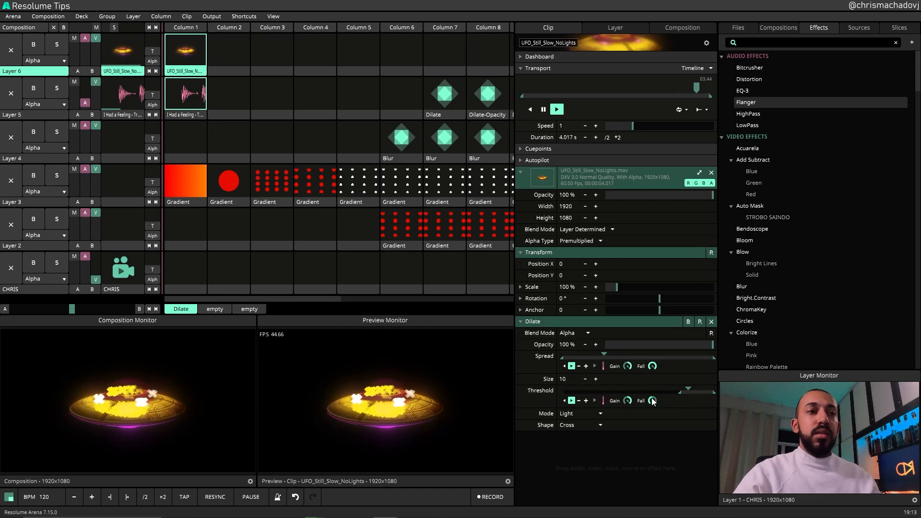
pyautogui.click(565, 400)
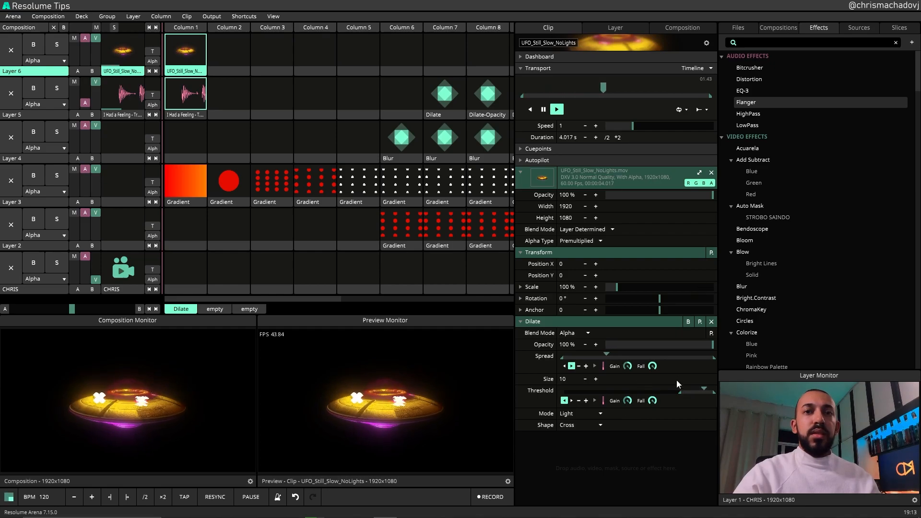
pyautogui.moveTo(714, 394); pyautogui.dragTo(647, 394)
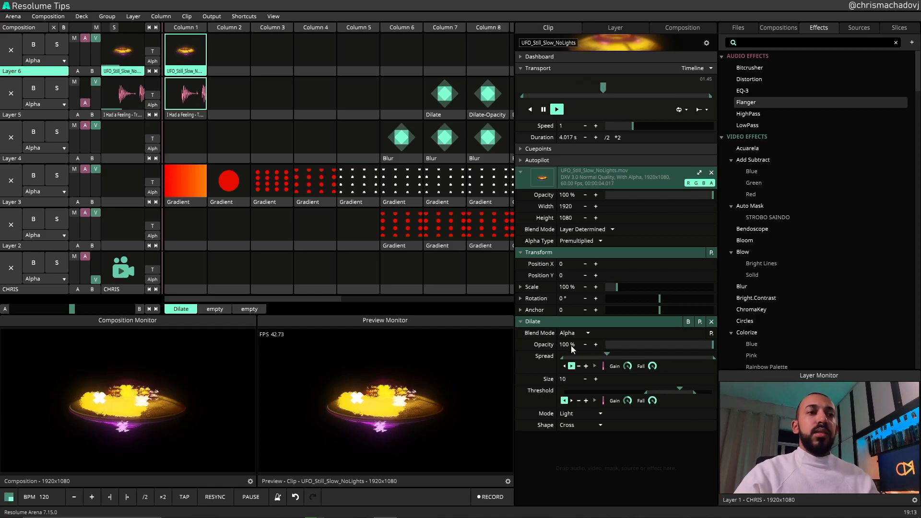
pyautogui.moveTo(694, 393); pyautogui.dragTo(702, 392)
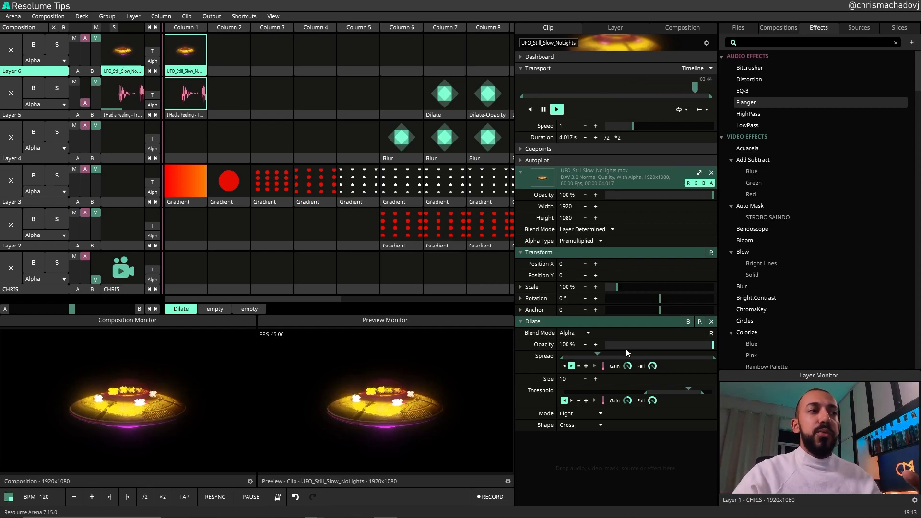
pyautogui.moveTo(702, 392); pyautogui.dragTo(700, 392)
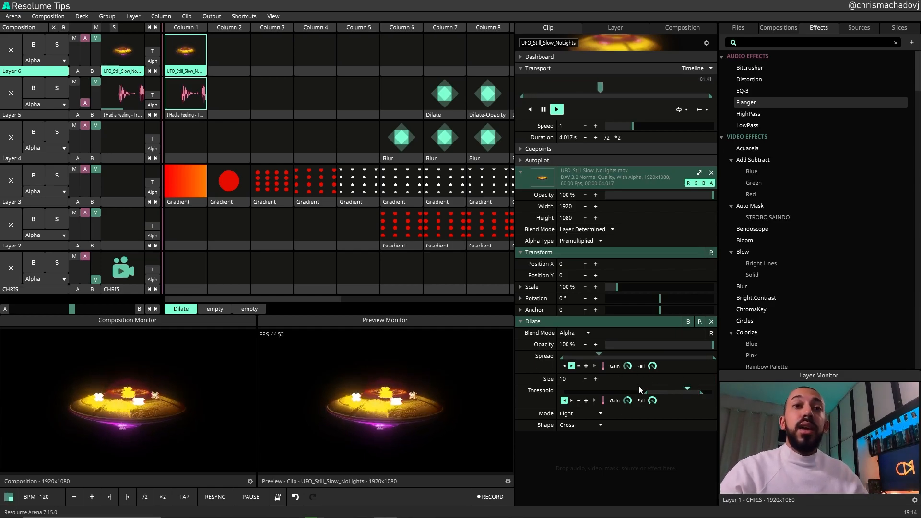
# Step: Narrow Dilate's Threshold animation range further, moving its lower limit to 0.47 and bringing the upper limit down
pyautogui.moveTo(642, 391)
pyautogui.mouseDown()
pyautogui.moveTo(632, 392)
pyautogui.moveTo(640, 391)
pyautogui.mouseUp()
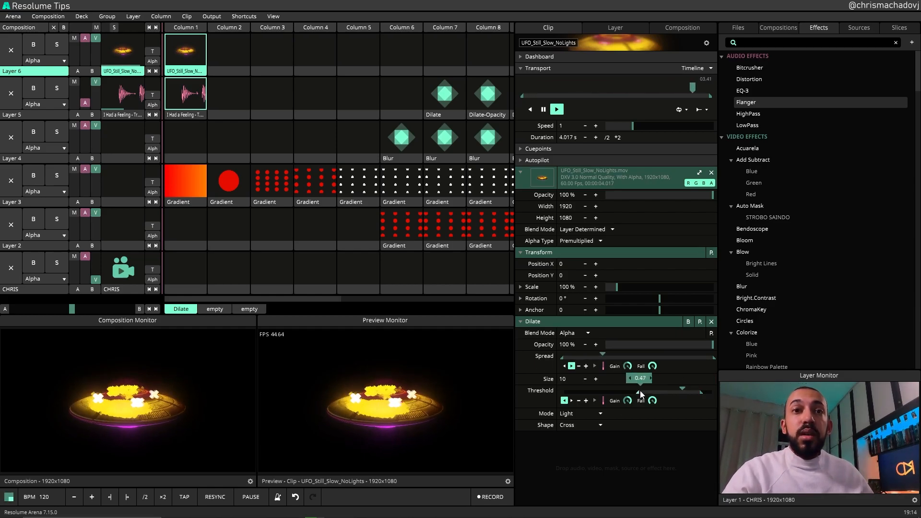
pyautogui.moveTo(703, 392); pyautogui.dragTo(692, 397)
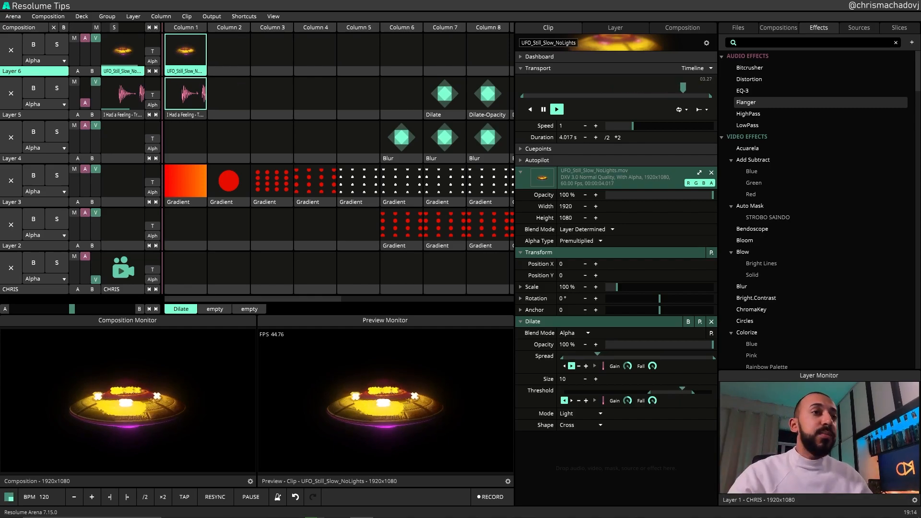
# Step: Clear the UFO clip from Layer 6 and restart the audio clip on Layer 5
pyautogui.click(231, 61)
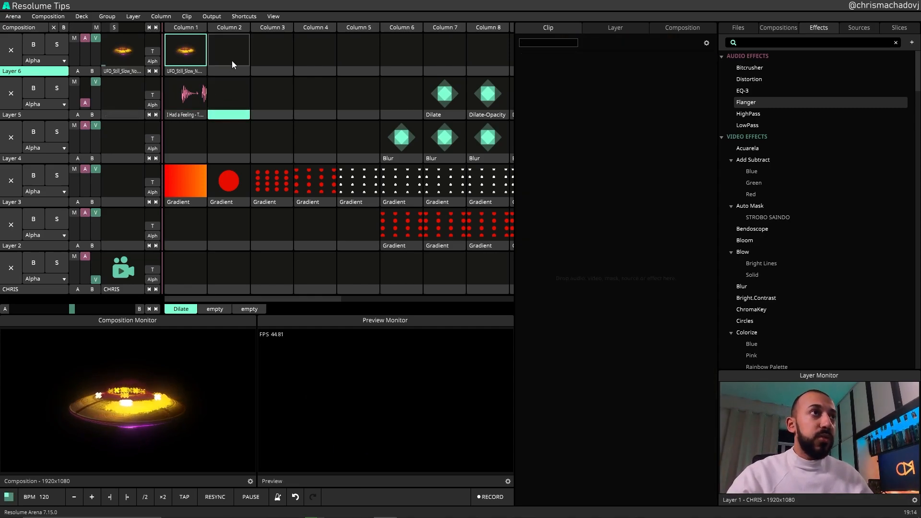
pyautogui.click(173, 93)
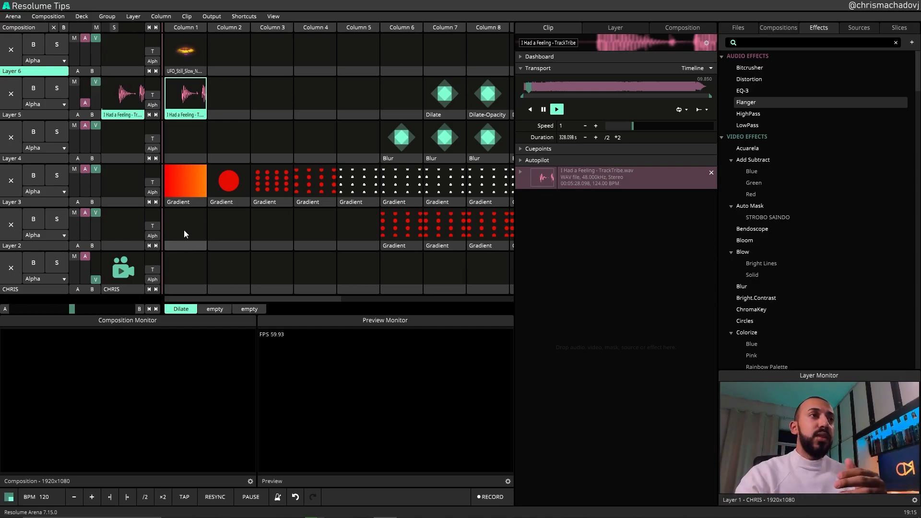
# Step: Show the Gradient sources, play Layer 3's first Gradient clip, and set it to Stepped mode with Radial type
pyautogui.click(867, 23)
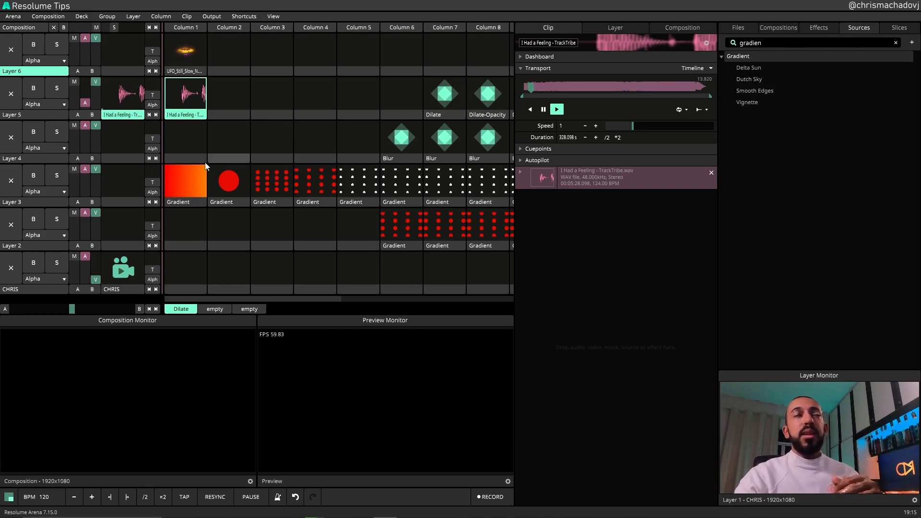
pyautogui.click(187, 177)
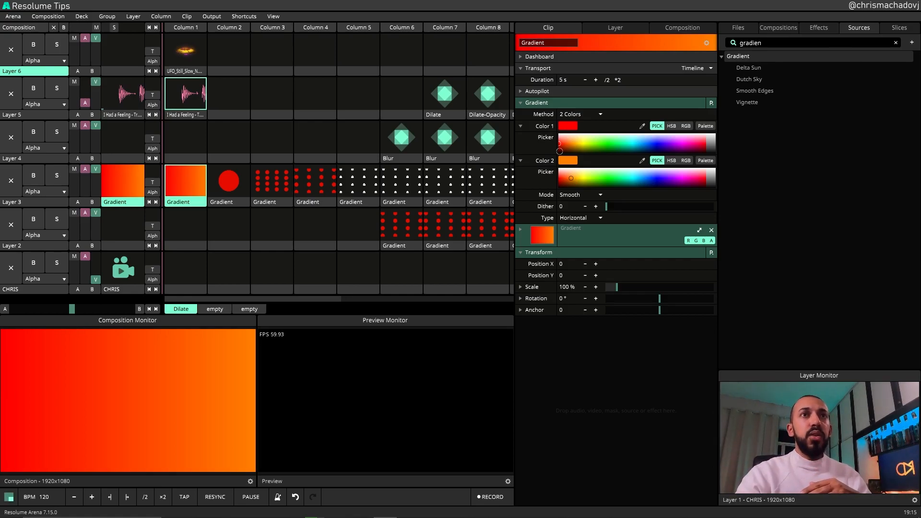
pyautogui.click(577, 195)
pyautogui.click(577, 216)
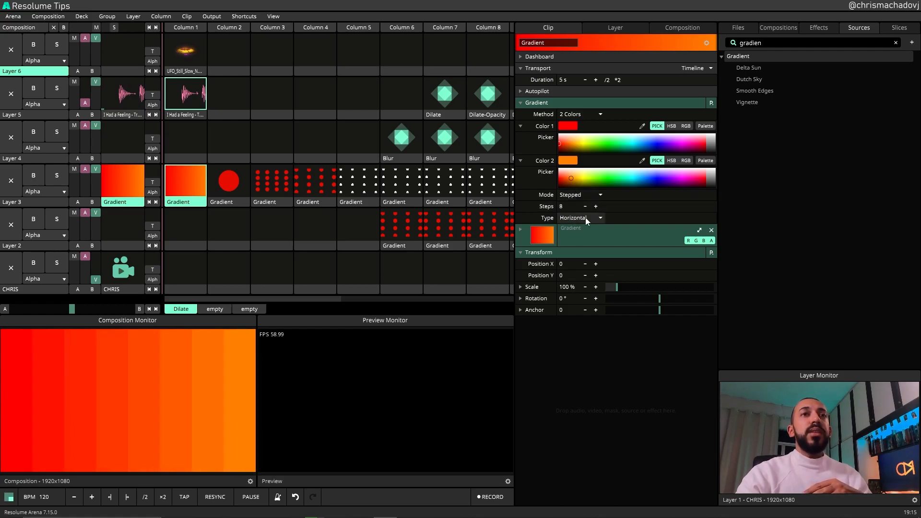
pyautogui.click(574, 215)
pyautogui.click(576, 248)
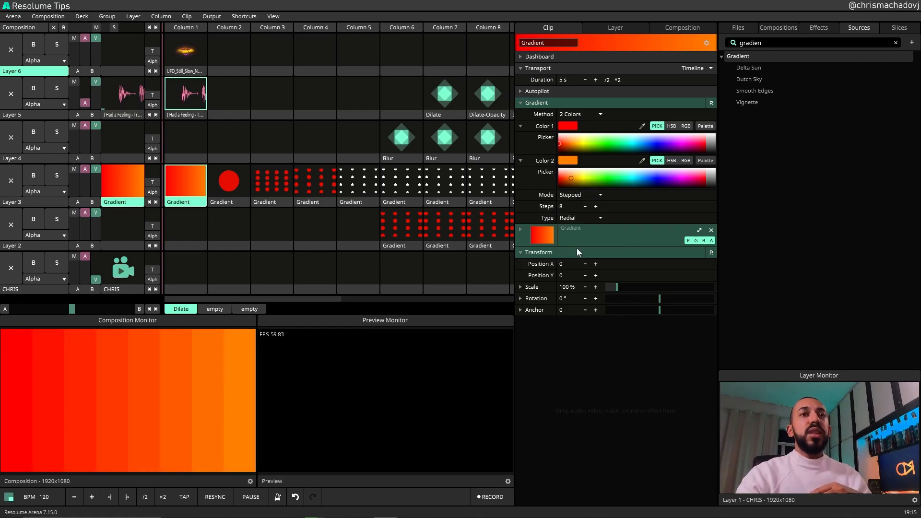
# Step: Reduce the gradient to 2 steps and set Color 2's alpha to 0%, leaving a single red circle
pyautogui.click(585, 206)
pyautogui.click(585, 206)
pyautogui.click(585, 207)
pyautogui.click(585, 207)
pyautogui.click(585, 206)
pyautogui.click(585, 206)
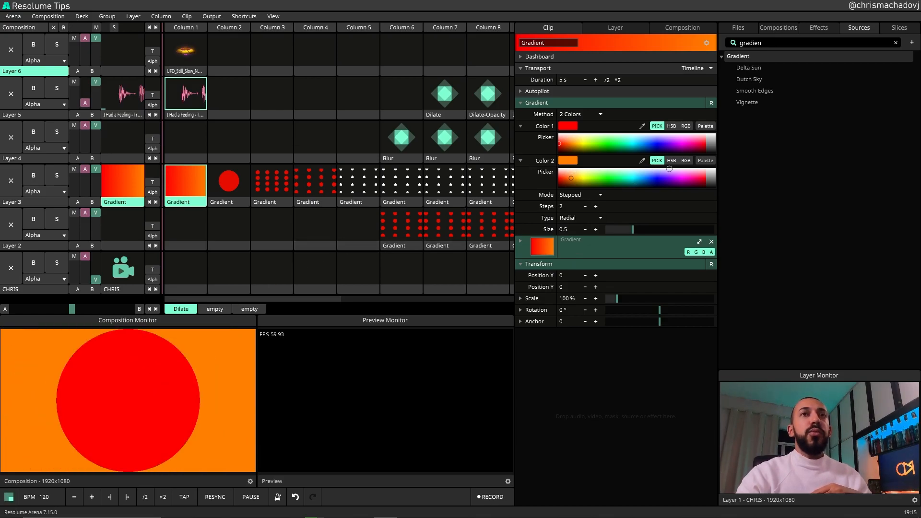
pyautogui.click(685, 160)
pyautogui.moveTo(666, 207); pyautogui.dragTo(606, 207)
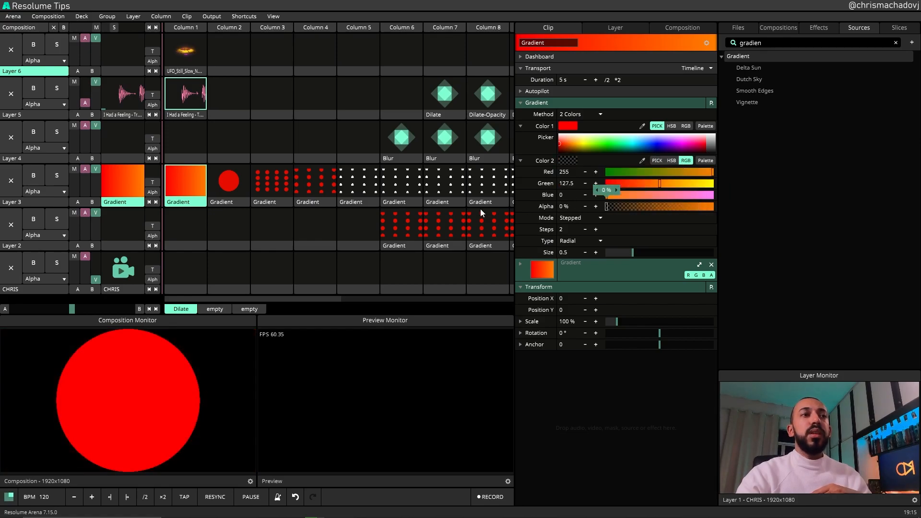
# Step: Play Layer 3's Gradient clips in columns 2 to 5 one by one, examining their Grid Cloner and Dilate settings
pyautogui.click(242, 181)
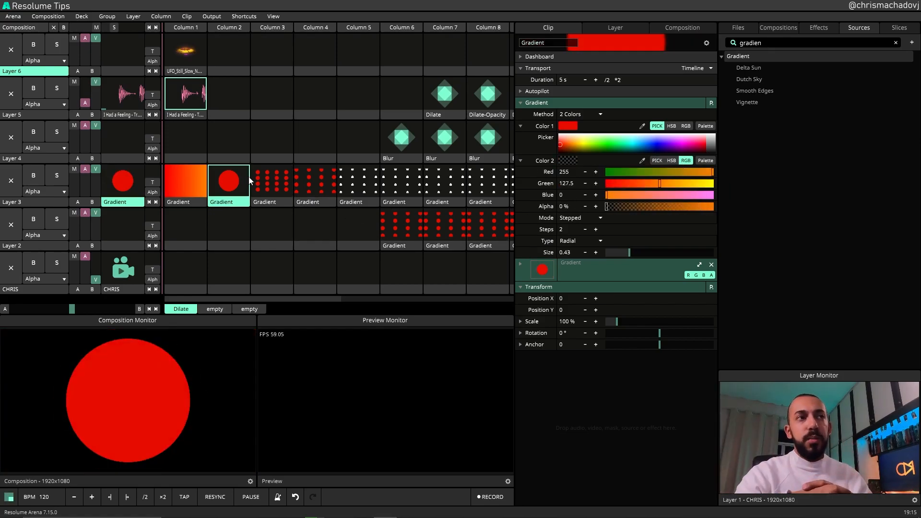
pyautogui.click(270, 187)
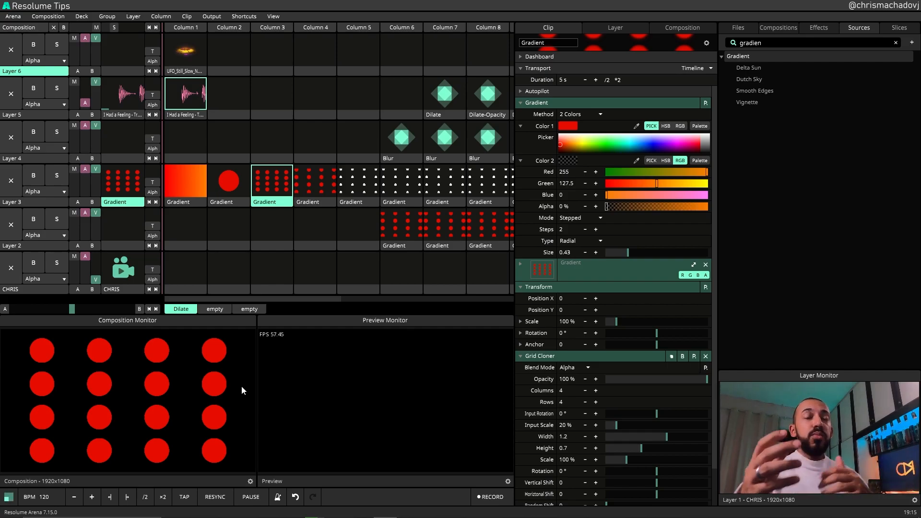
pyautogui.click(324, 182)
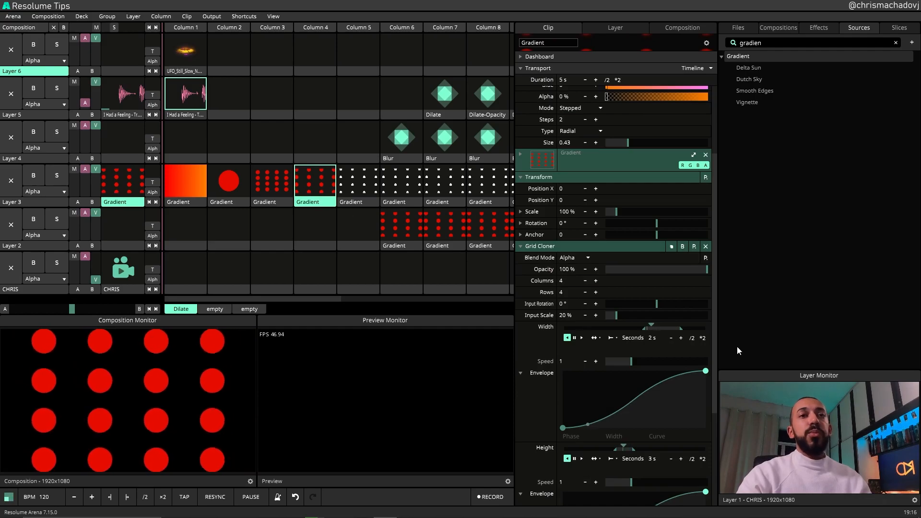
pyautogui.scroll(-3, 561, 364)
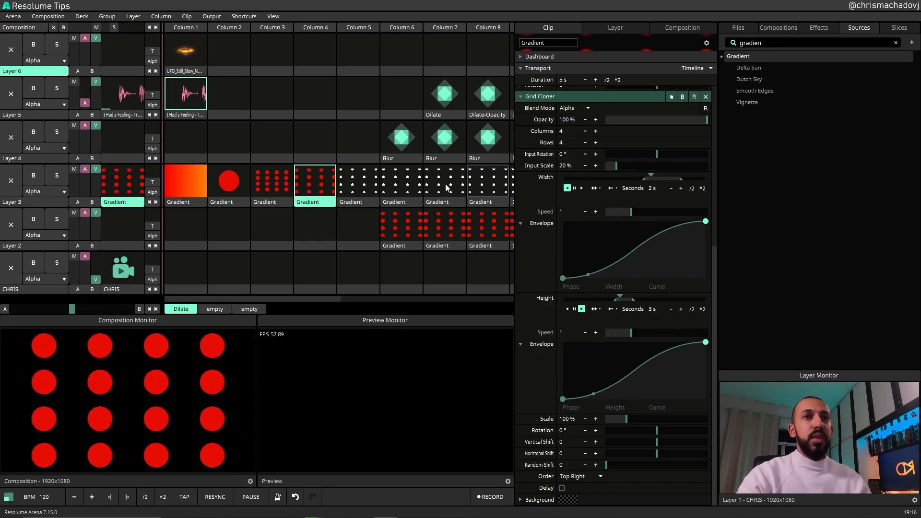
pyautogui.click(346, 183)
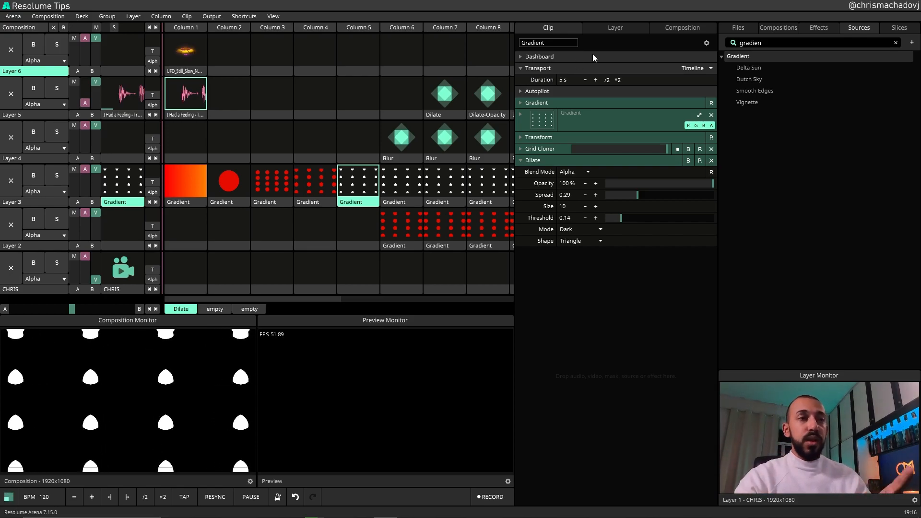
# Step: Play the red Gradient clip on Layer 2 and the Blur clip on Layer 4 in column 6
pyautogui.click(404, 220)
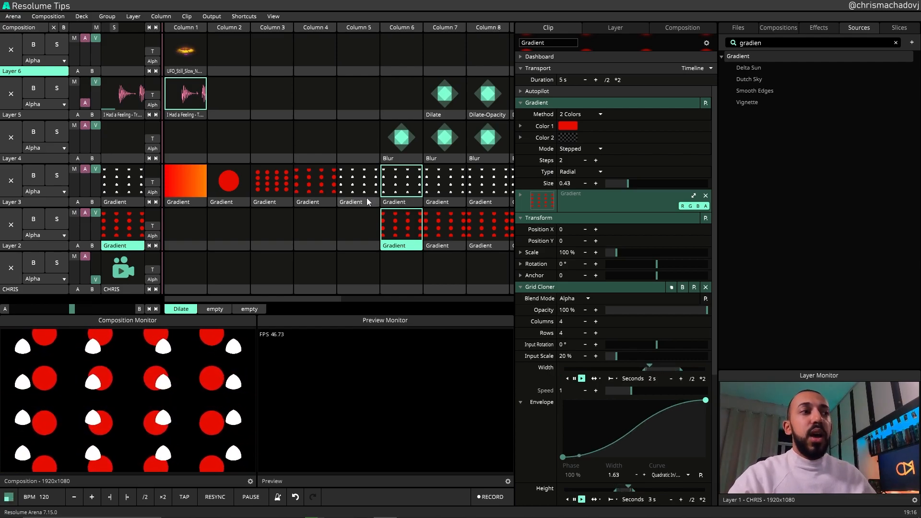
pyautogui.click(402, 139)
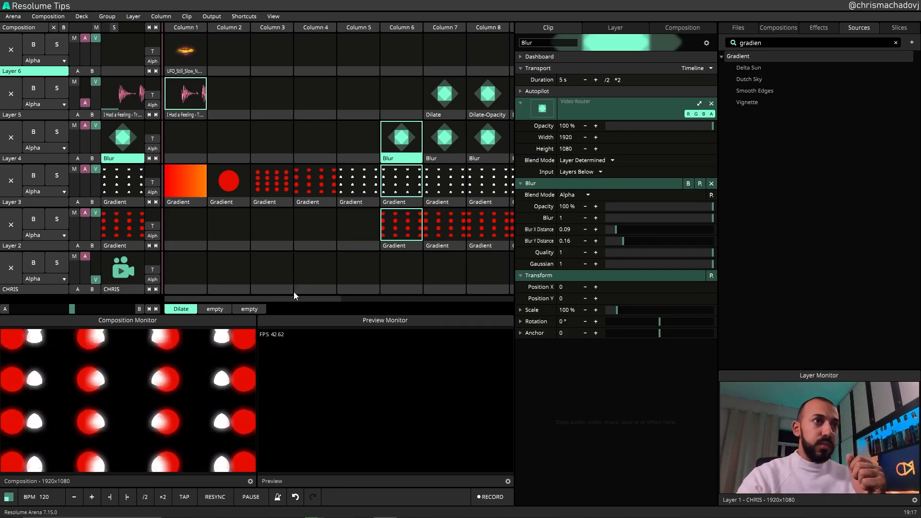
# Step: Compare column 7's output without and with the Dilate clip on Layer 6
pyautogui.moveTo(300, 299); pyautogui.dragTo(321, 300)
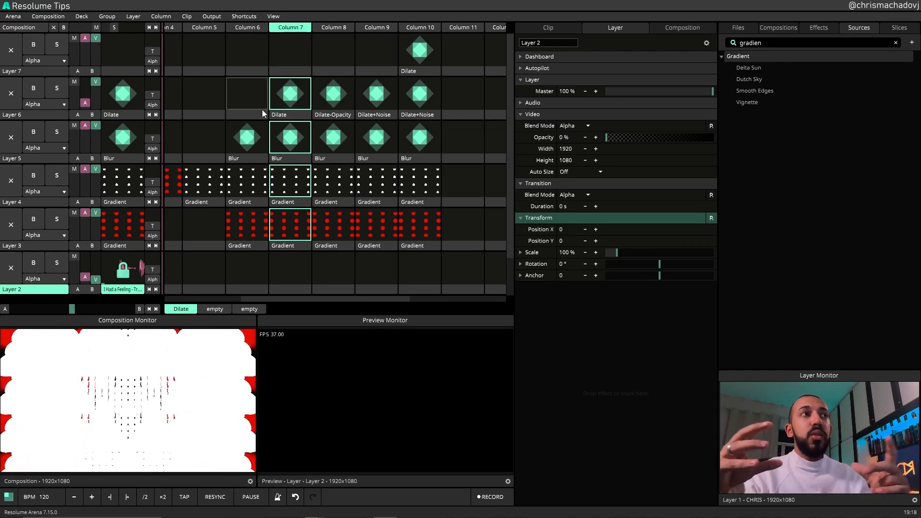
pyautogui.click(255, 91)
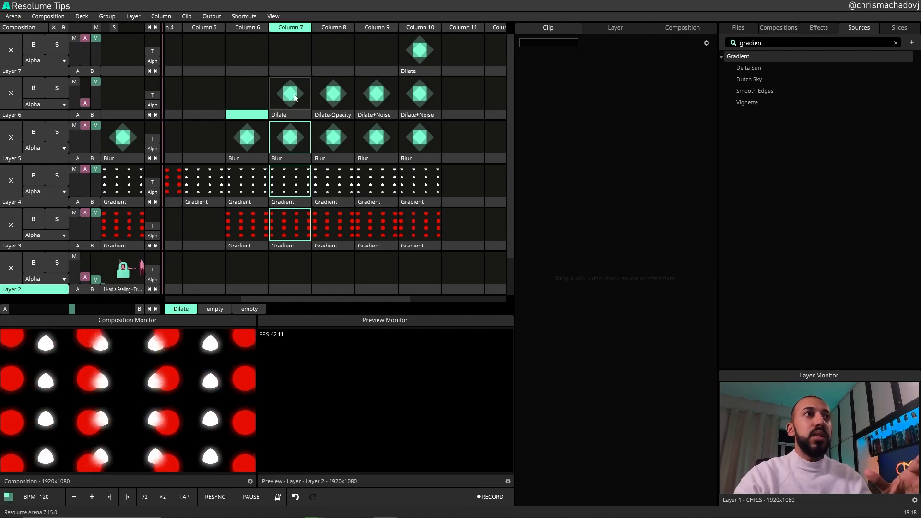
pyautogui.click(295, 96)
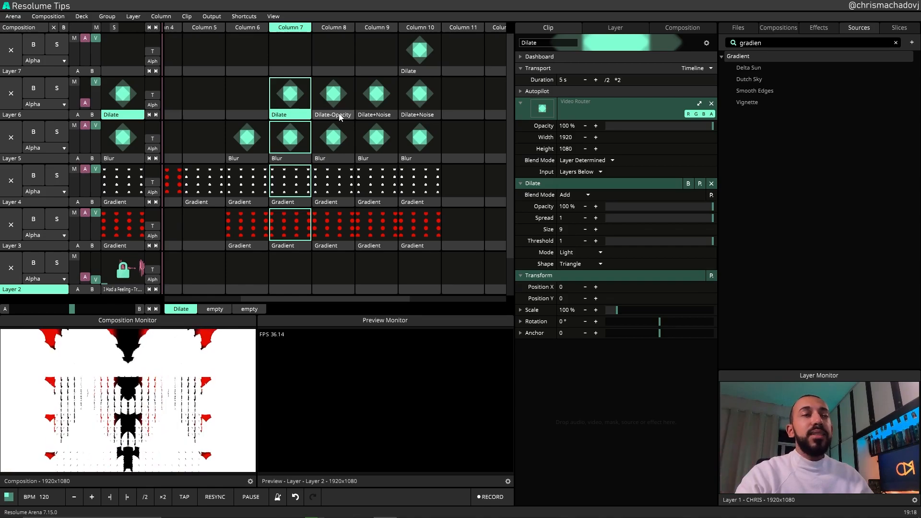
# Step: Launch columns 8, 9 and 10 in turn, reviewing the Dilate-Opacity, Dilate+Noise and additional Dilate clips
pyautogui.click(332, 28)
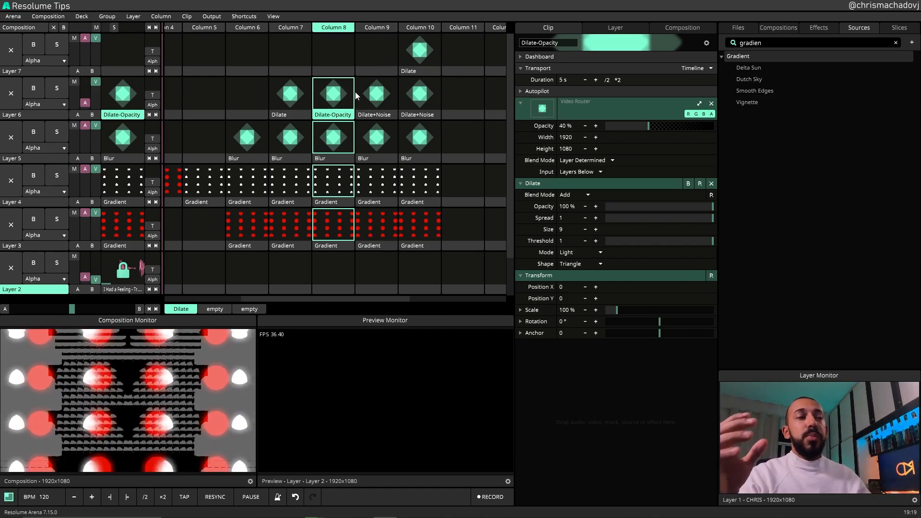
pyautogui.click(369, 116)
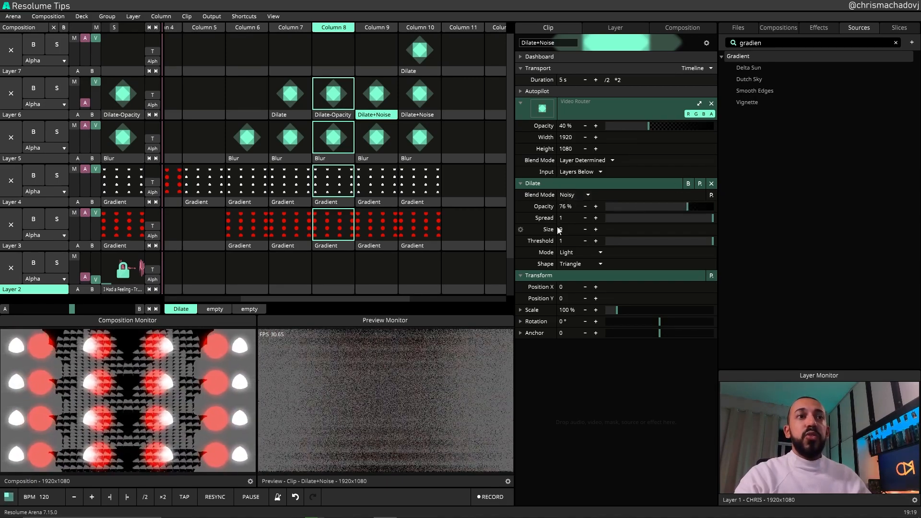
pyautogui.click(380, 27)
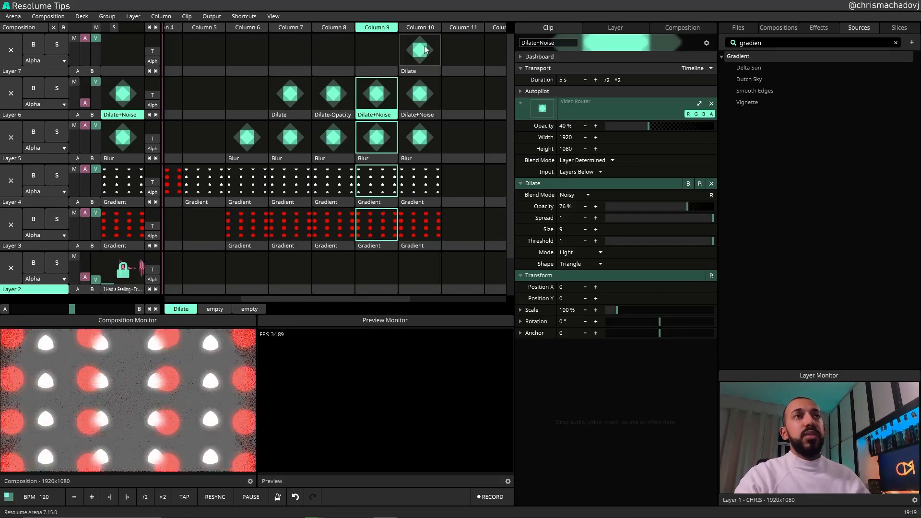
pyautogui.click(420, 28)
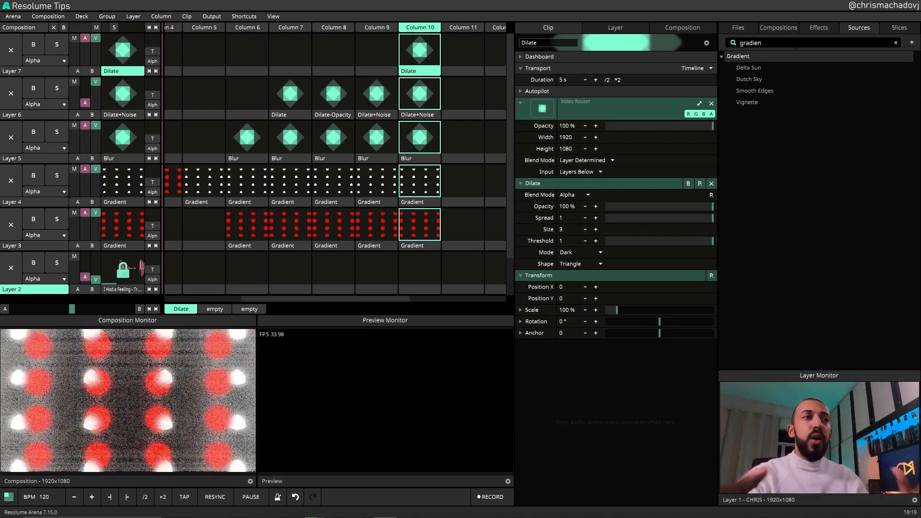
# Step: Search the effects for "contr" and apply Bright.Contrast to the whole composition
pyautogui.click(807, 29)
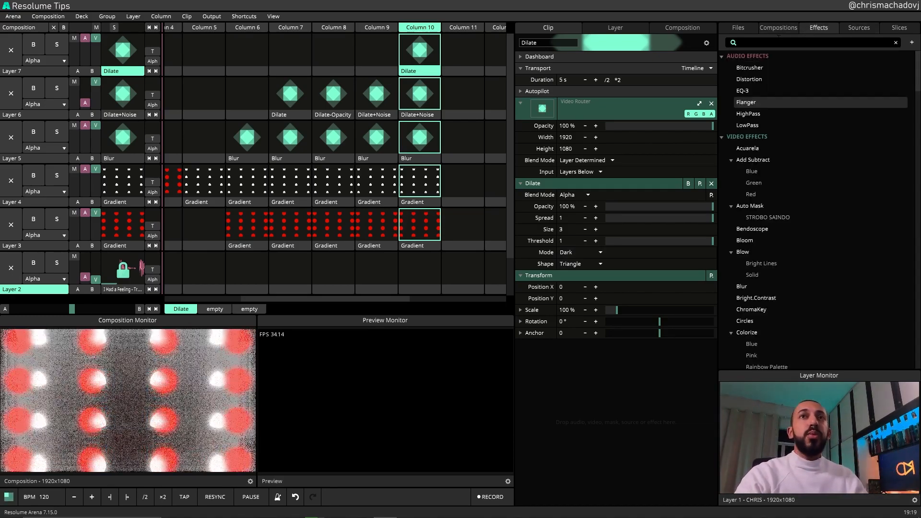
pyautogui.write('cont')
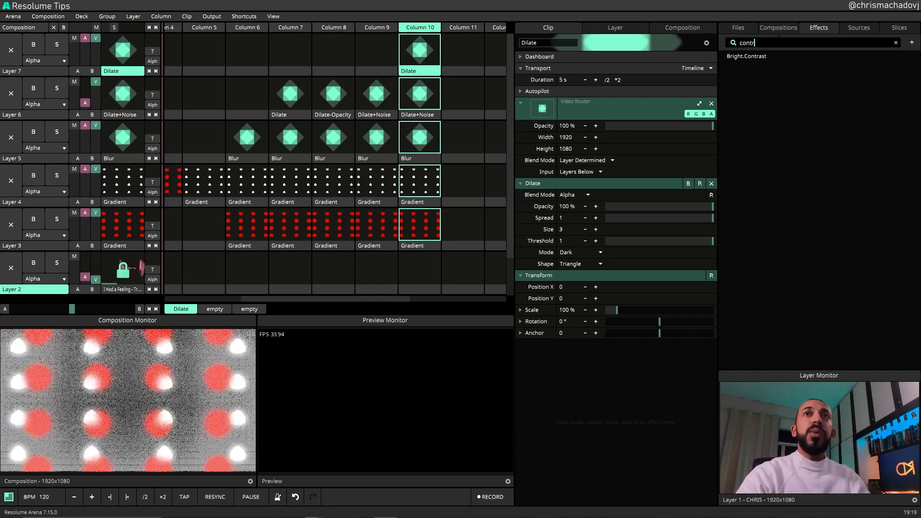
pyautogui.write('r')
pyautogui.click(661, 28)
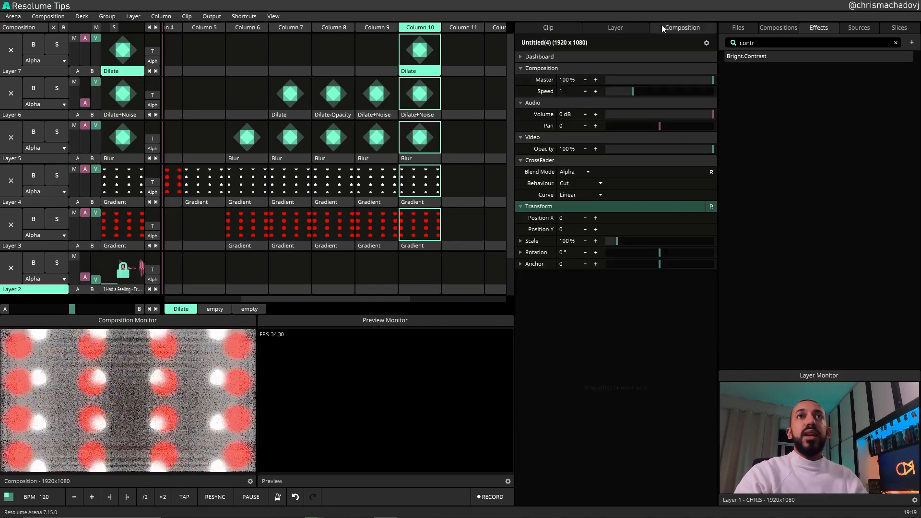
pyautogui.moveTo(770, 56); pyautogui.dragTo(583, 293)
# Step: Try Bright.Contrast's sliders and set both Brightness and Contrast to Timeline animation
pyautogui.moveTo(658, 323)
pyautogui.mouseDown()
pyautogui.moveTo(679, 321)
pyautogui.moveTo(656, 312)
pyautogui.moveTo(621, 317)
pyautogui.moveTo(741, 306)
pyautogui.moveTo(610, 324)
pyautogui.moveTo(718, 327)
pyautogui.moveTo(639, 315)
pyautogui.moveTo(648, 315)
pyautogui.mouseUp()
pyautogui.click(523, 310)
pyautogui.click(497, 216)
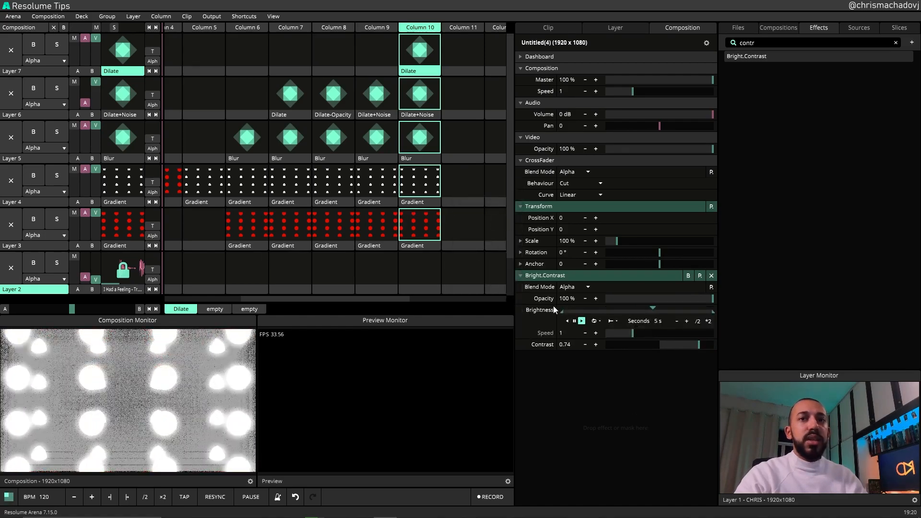
pyautogui.click(521, 345)
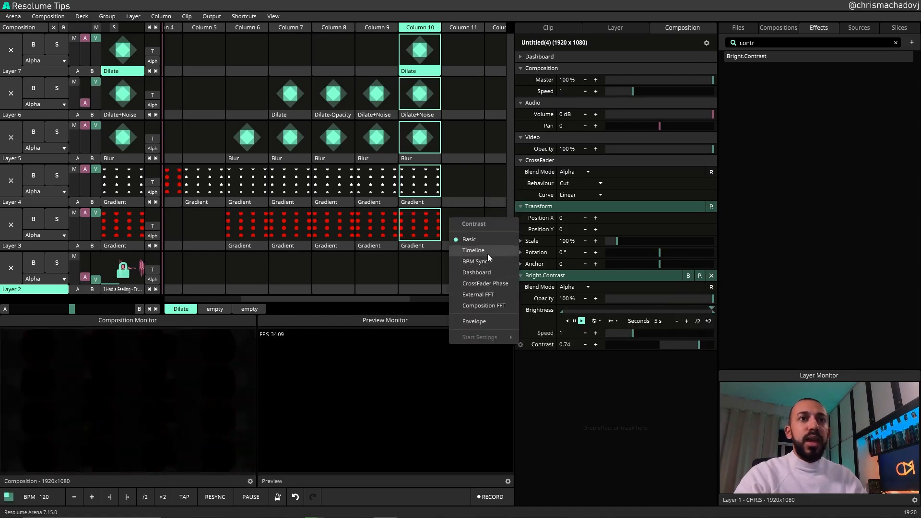
pyautogui.click(487, 252)
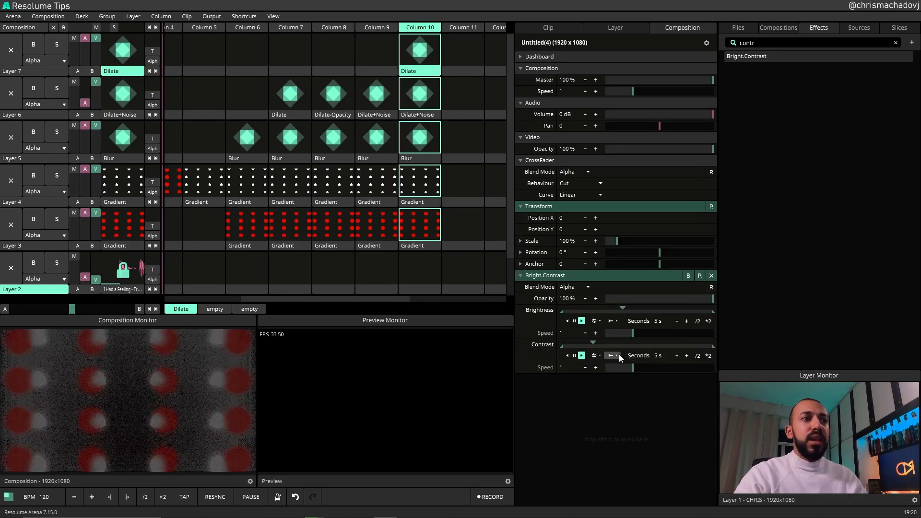
# Step: Set the Contrast and Brightness timeline animations to Bounce playback
pyautogui.click(599, 355)
pyautogui.click(603, 376)
pyautogui.click(597, 321)
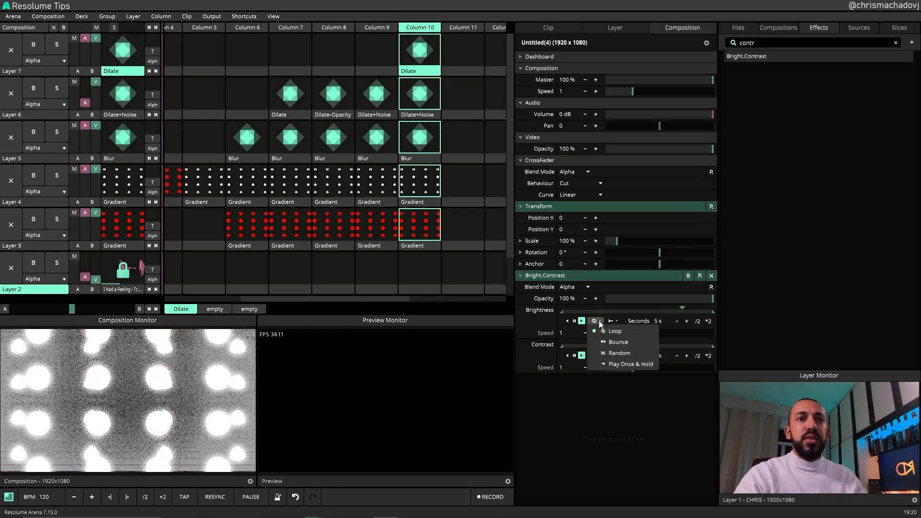
pyautogui.click(604, 344)
# Step: Set the animation duration to 3 s for Contrast and 2 s for Brightness
pyautogui.click(661, 356)
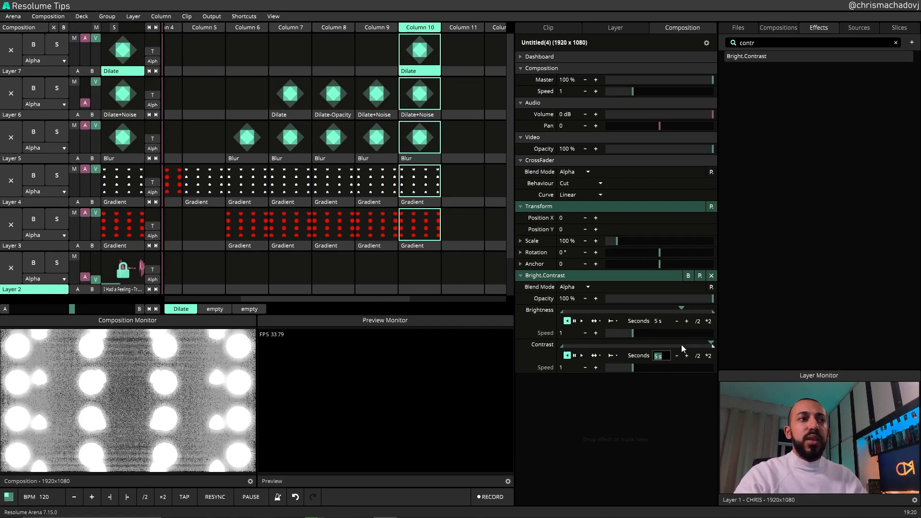
pyautogui.write('3')
pyautogui.press('Return')
pyautogui.click(656, 321)
pyautogui.write('2')
pyautogui.press('Return')
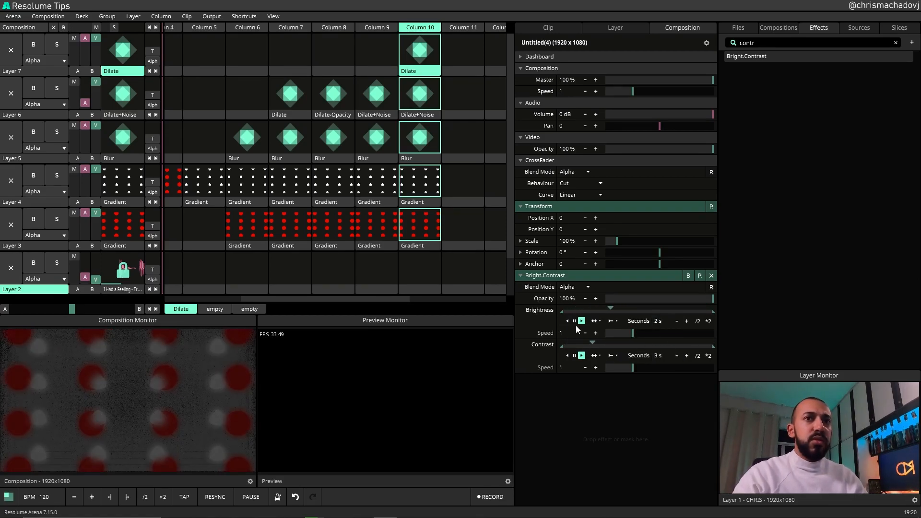